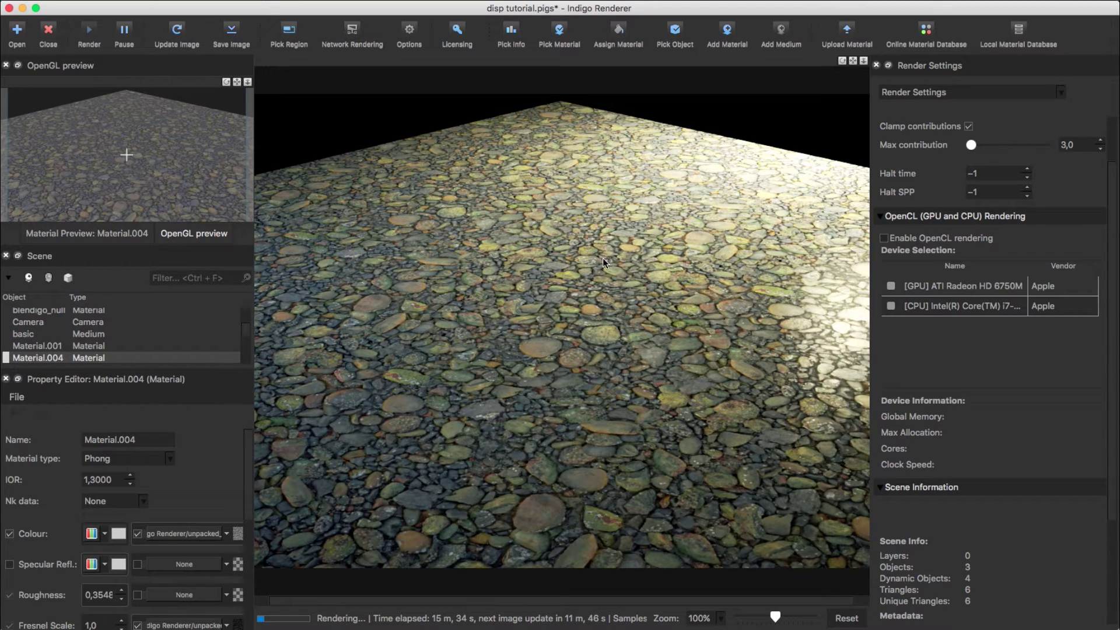
Scroll to Material.004's Displacement setting and list its None/Texture/Shader sources.
{"action": "scroll", "coordinate": [220, 454], "scroll_direction": "down", "scroll_amount": 5}
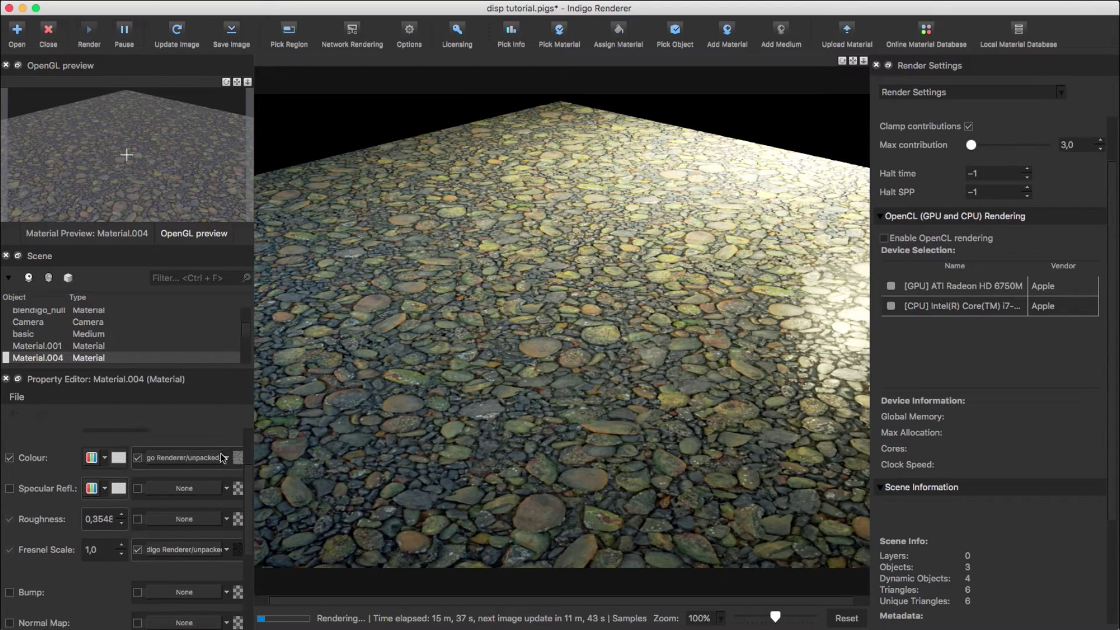
{"action": "scroll", "coordinate": [86, 577], "scroll_direction": "down", "scroll_amount": 3}
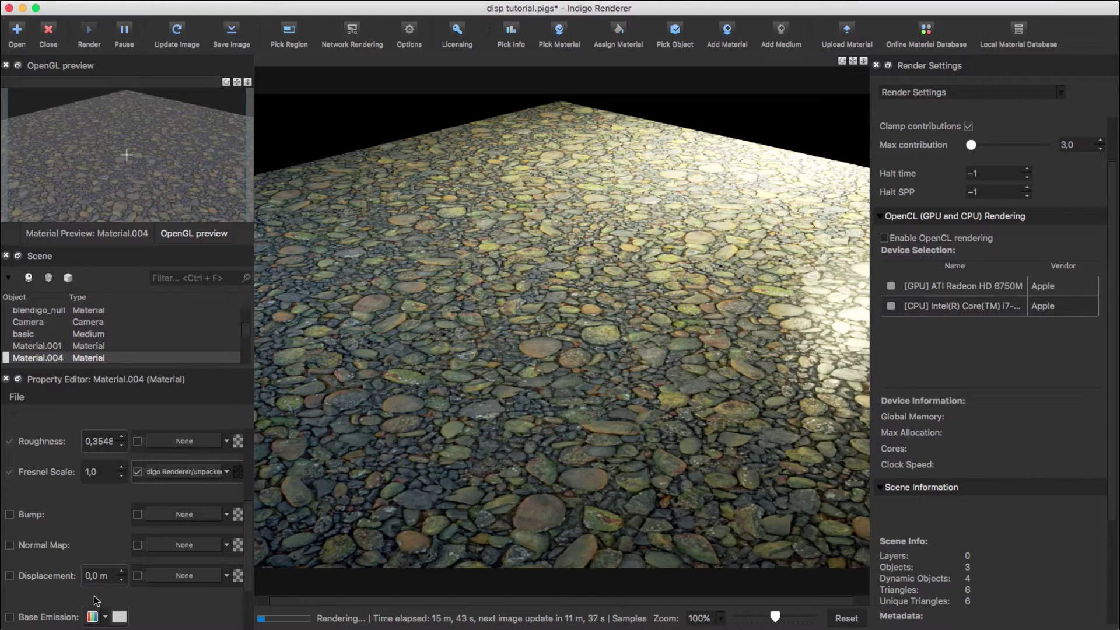
{"action": "left_click", "coordinate": [227, 577]}
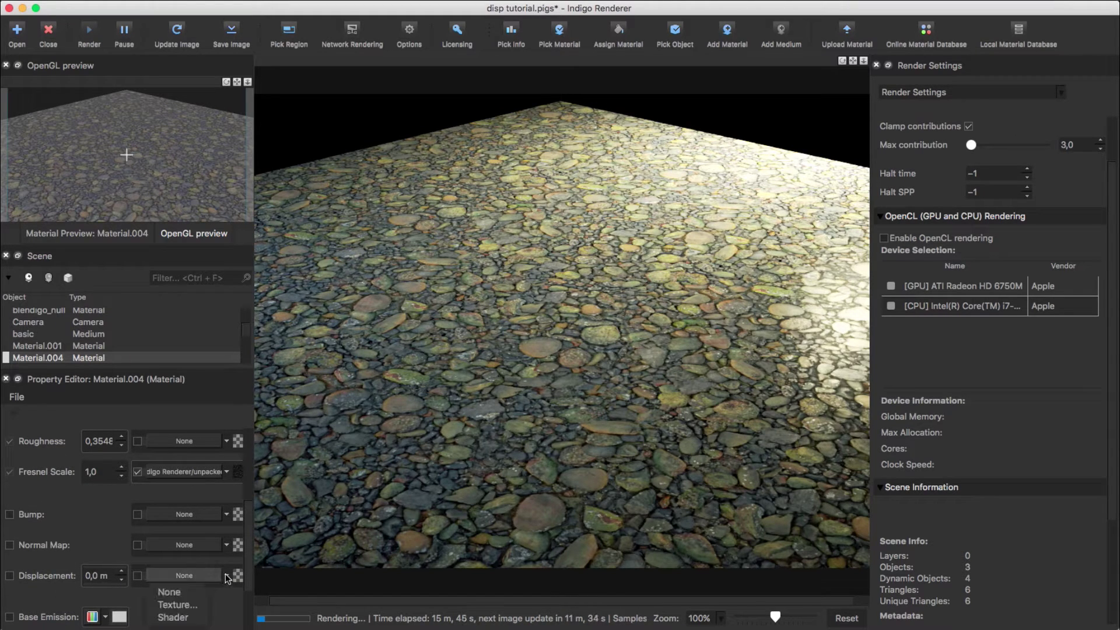
Set Material.004's displacement source to Texture, loading the StonesBeach DISP16 TIFF image.
{"action": "left_click", "coordinate": [191, 606]}
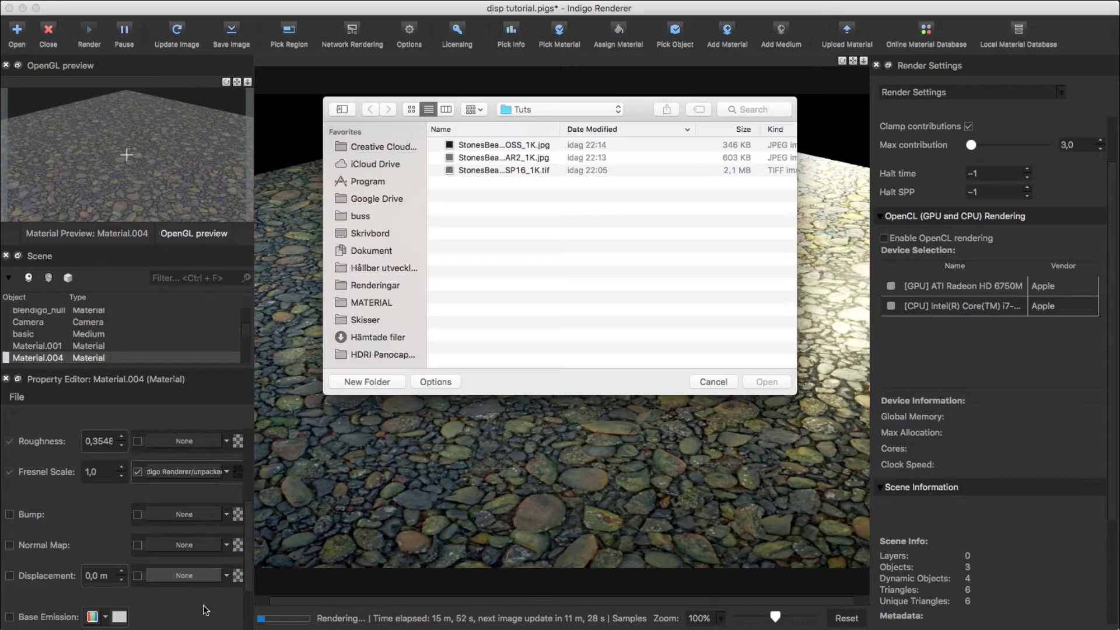
{"action": "left_click", "coordinate": [522, 171]}
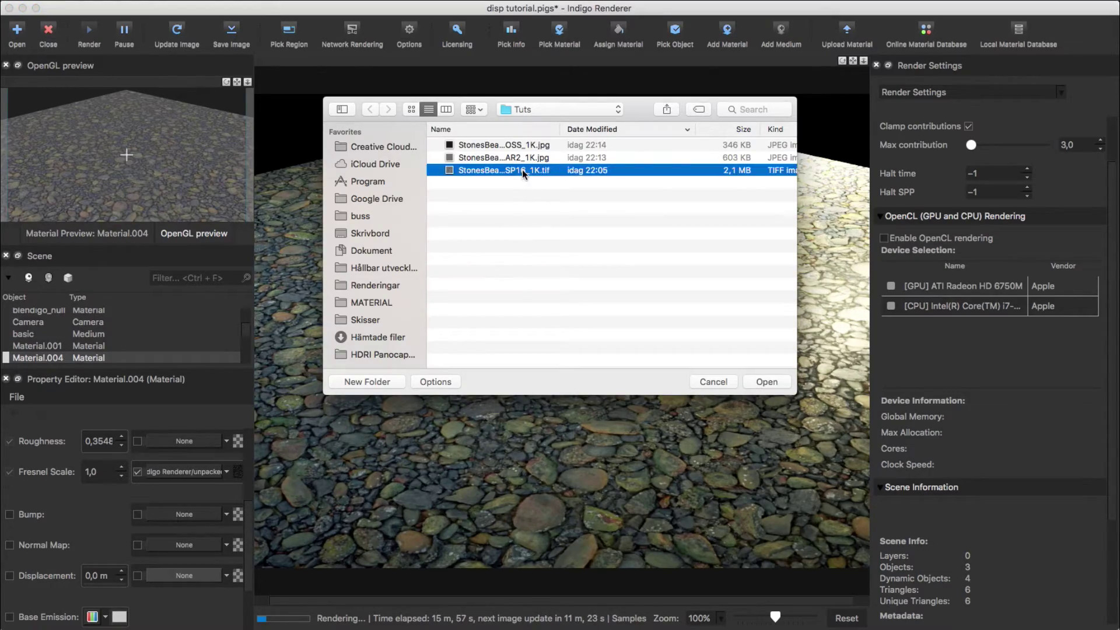
{"action": "double_click", "coordinate": [523, 169]}
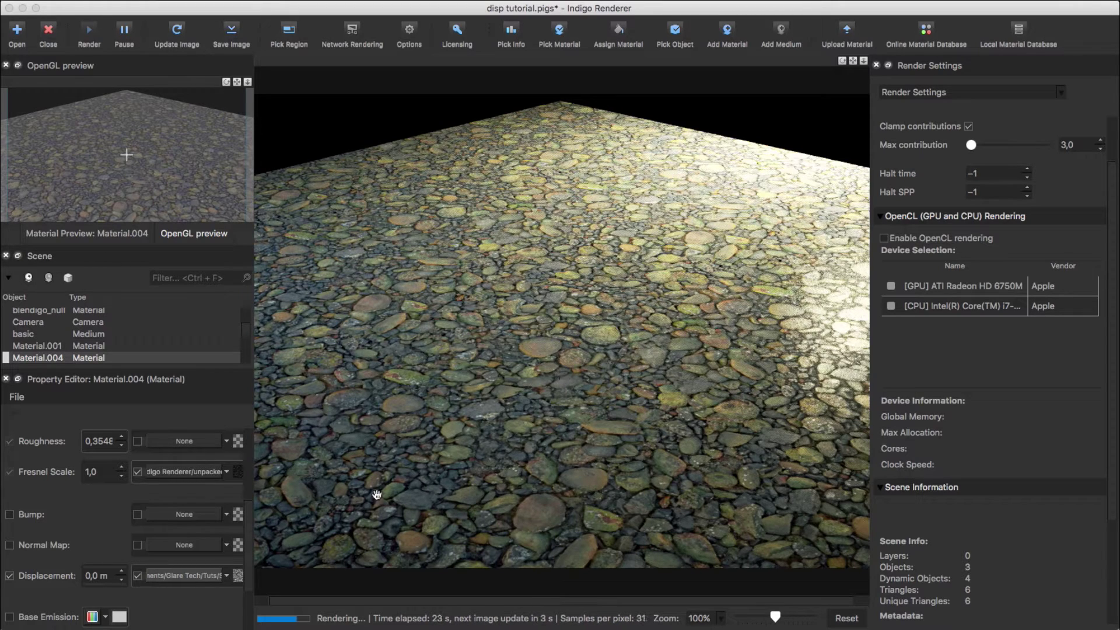
Bring up the displacement texture editor and pause the render.
{"action": "left_click", "coordinate": [238, 578]}
{"action": "left_click_drag", "start_coordinate": [100, 44], "coordinate": [485, 232]}
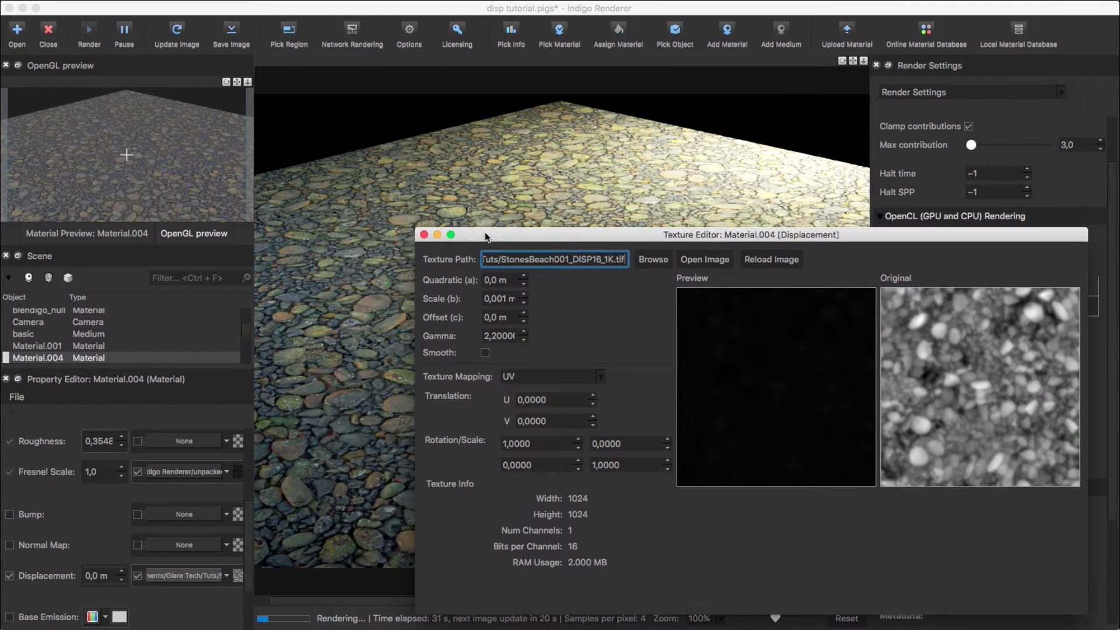
{"action": "left_click", "coordinate": [125, 35]}
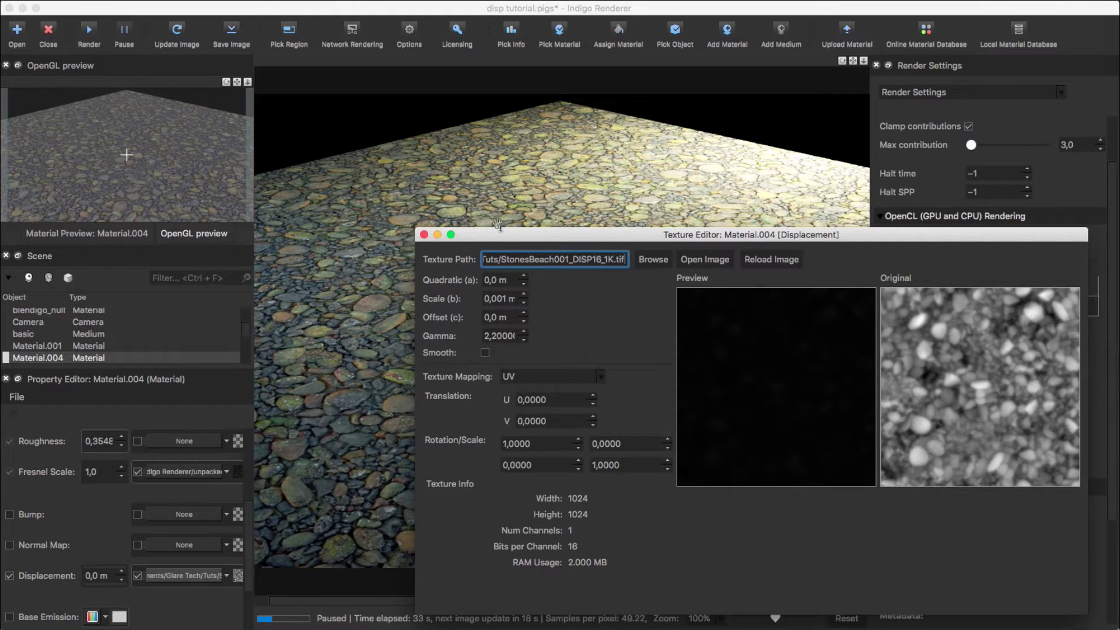
{"action": "left_click", "coordinate": [514, 244]}
{"action": "left_click_drag", "start_coordinate": [514, 244], "coordinate": [514, 245]}
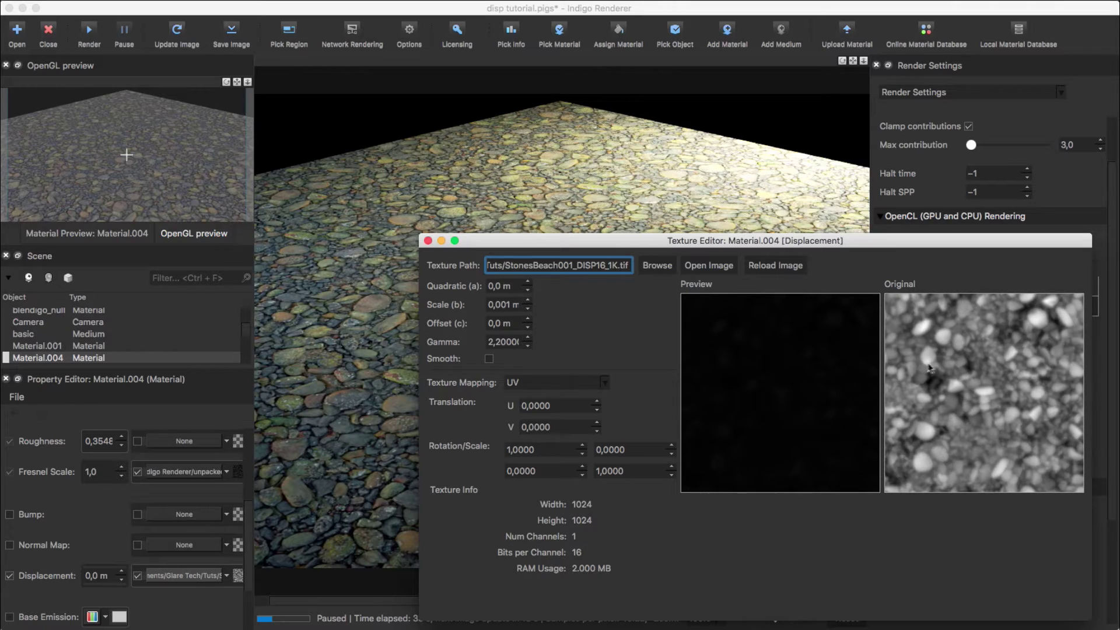
Set the displacement texture's Scale (b) to 0,05 m and Gamma to 1.
{"action": "left_click", "coordinate": [509, 305]}
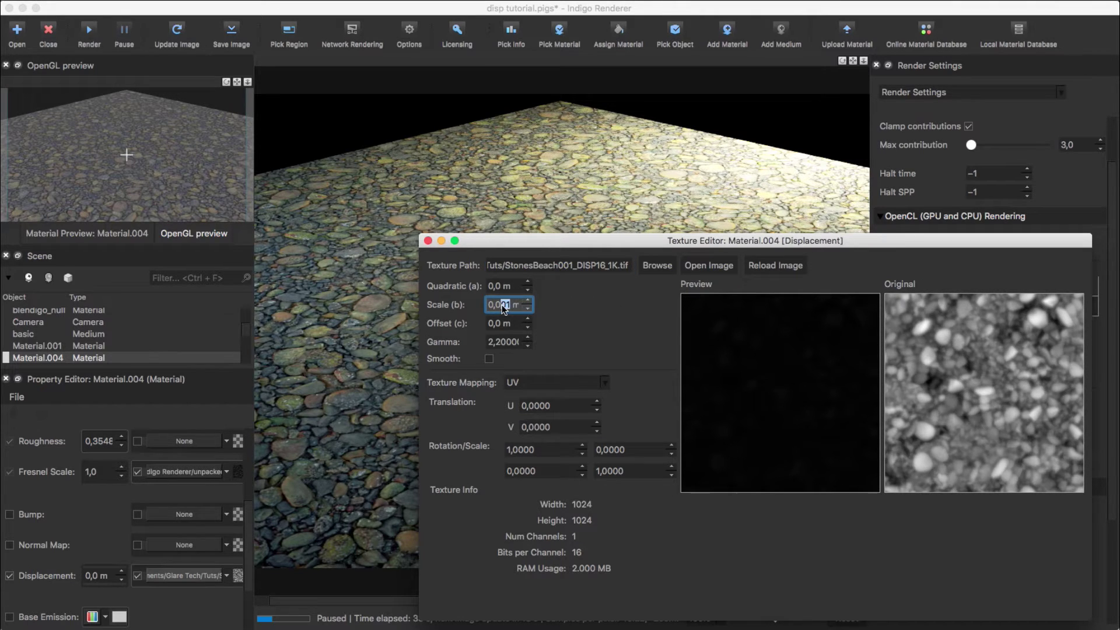
{"action": "type", "text": "5"}
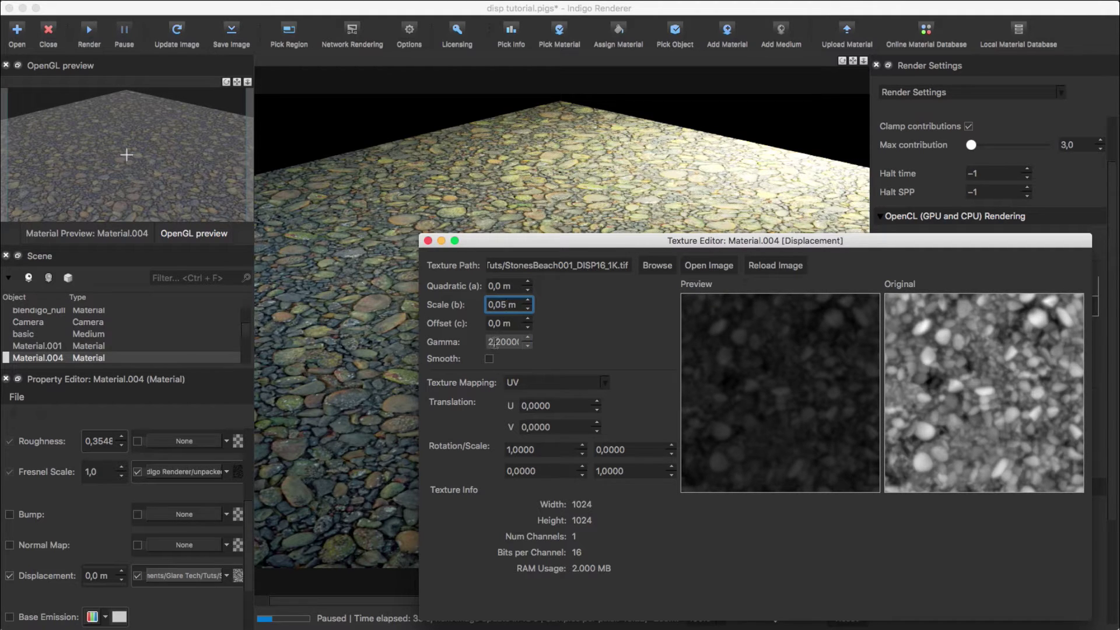
{"action": "left_click_drag", "start_coordinate": [490, 343], "coordinate": [538, 347]}
{"action": "type", "text": "1"}
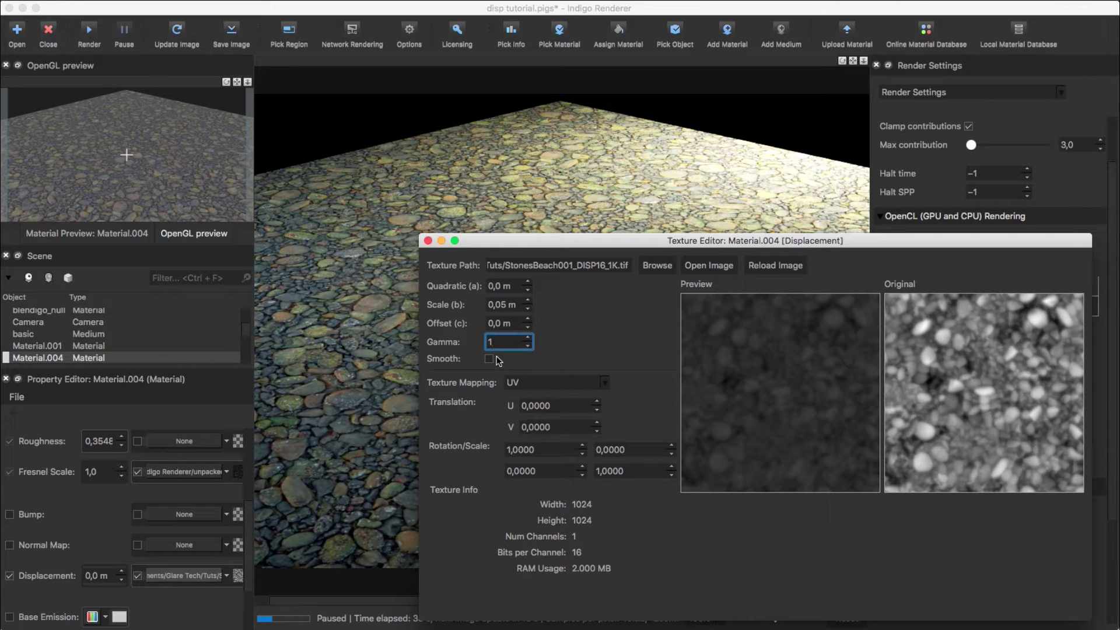
{"action": "left_click", "coordinate": [428, 241]}
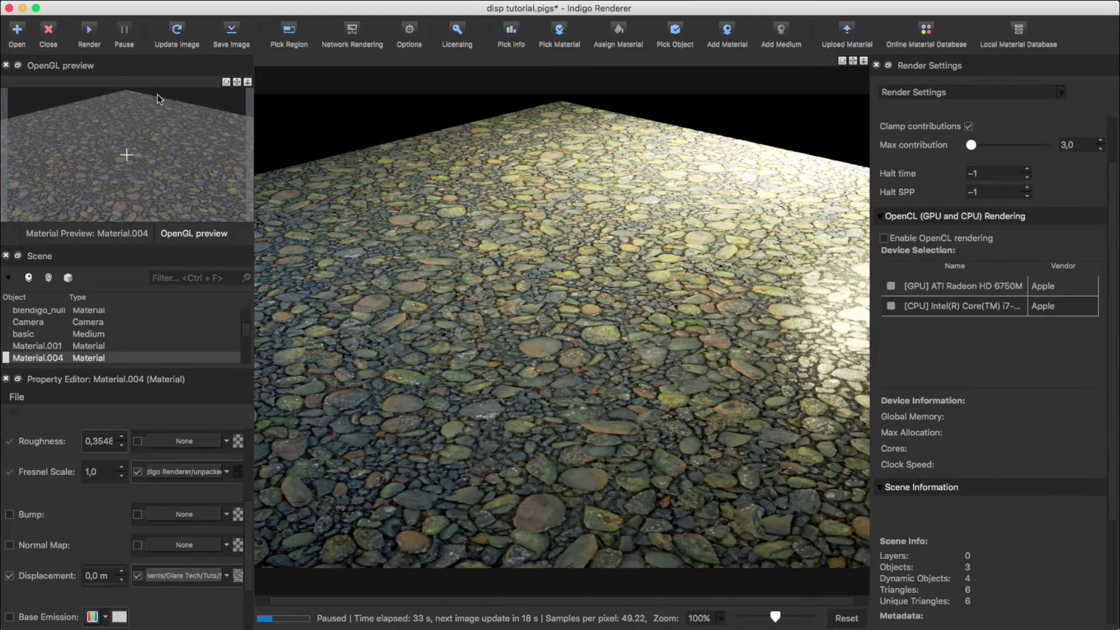
Resume rendering and pick the ground plane to show its object properties.
{"action": "left_click", "coordinate": [89, 31]}
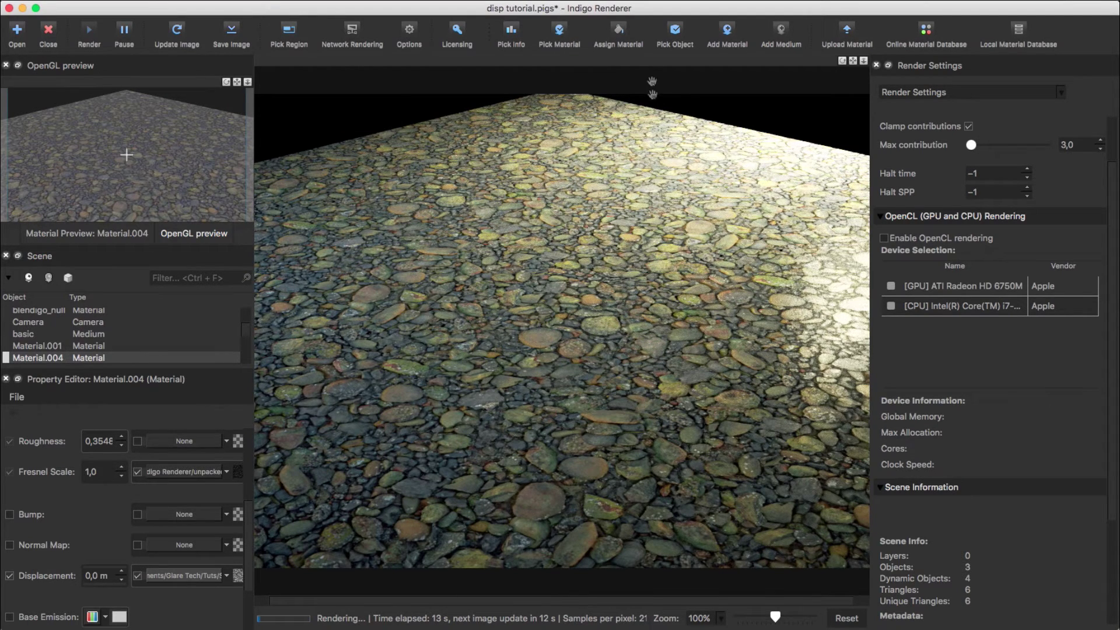
{"action": "left_click", "coordinate": [645, 317]}
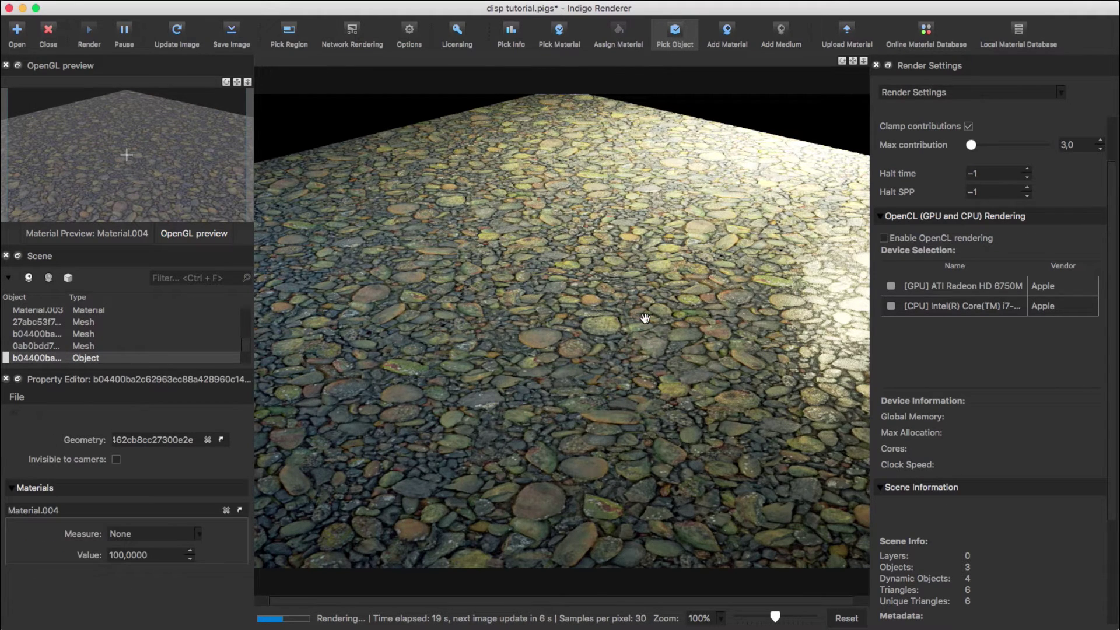
Enable shading normals in the ground mesh's subdivision settings.
{"action": "left_click", "coordinate": [222, 441]}
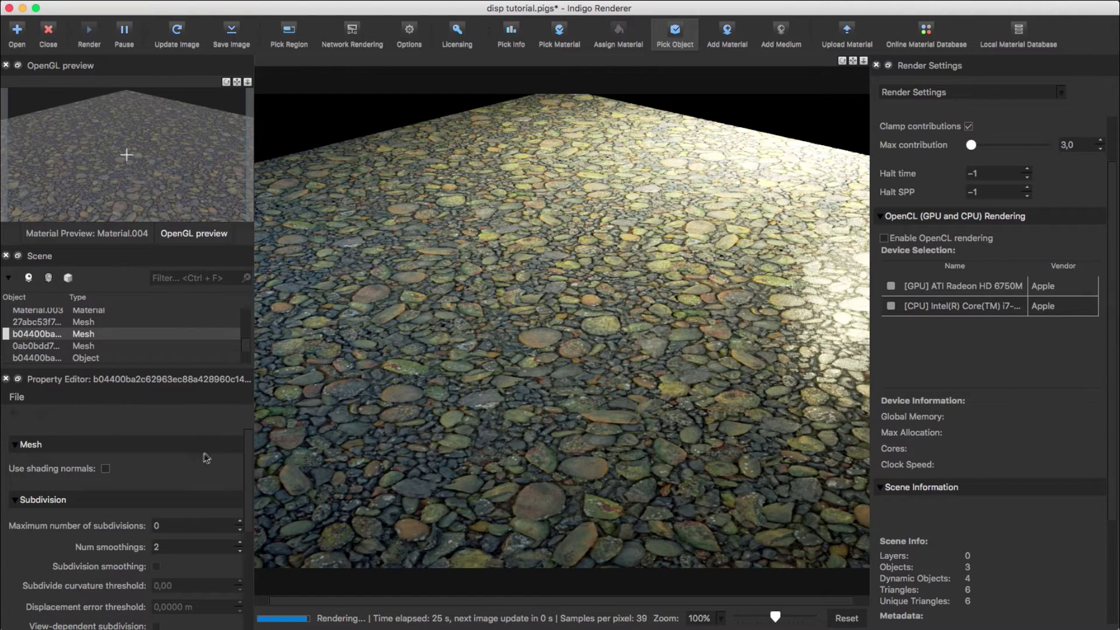
{"action": "scroll", "coordinate": [132, 495], "scroll_direction": "down", "scroll_amount": 2}
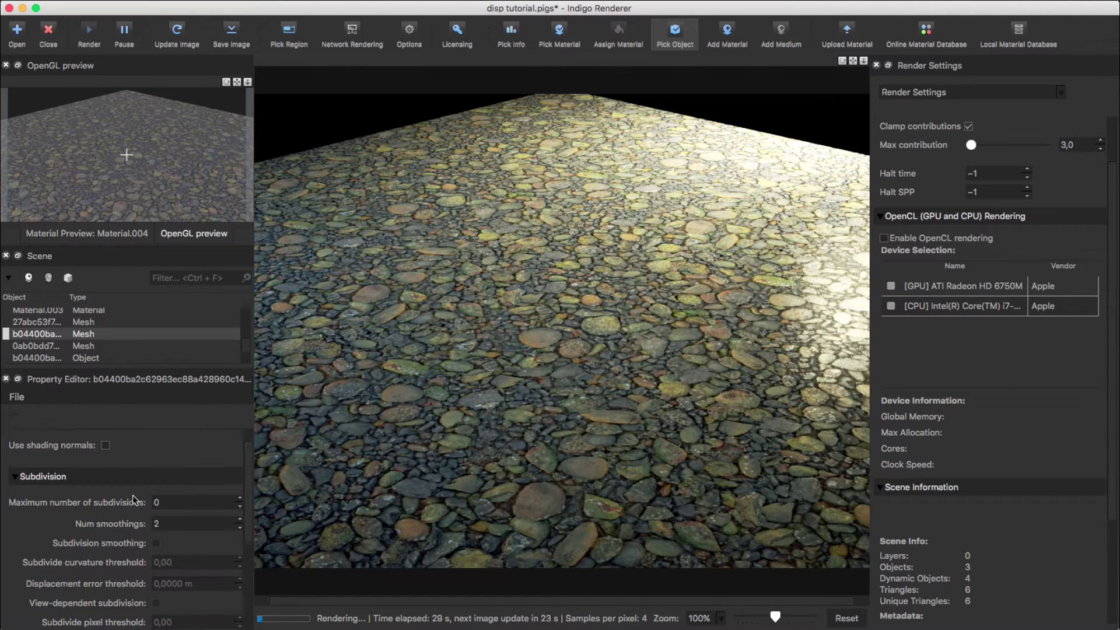
{"action": "left_click", "coordinate": [106, 446]}
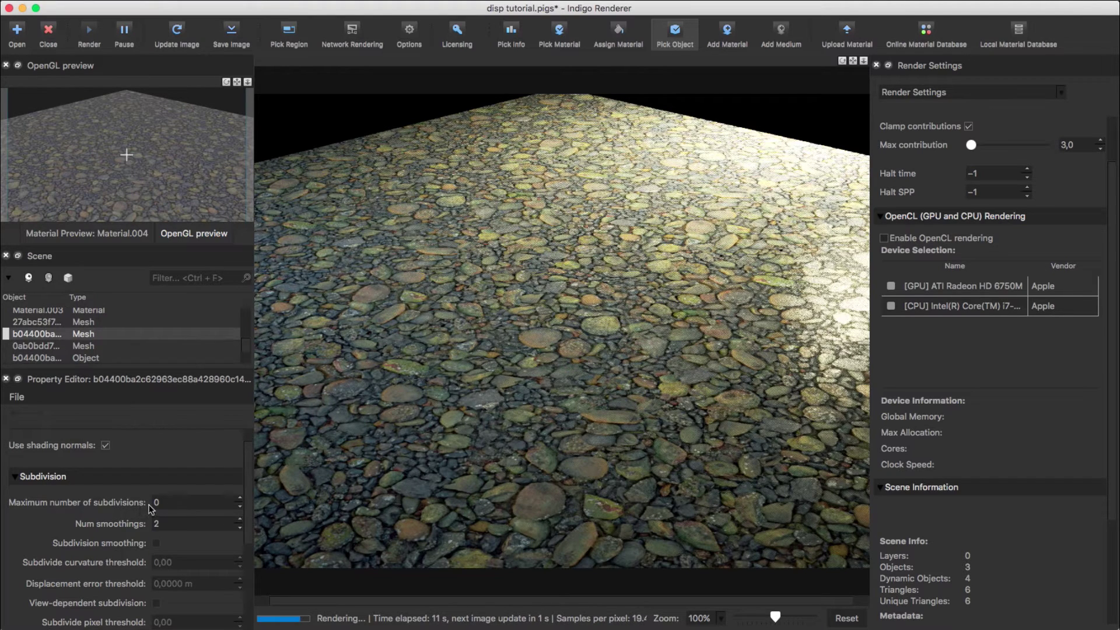
Set maximum subdivisions to 4, then 10, rendering 2097156 triangles.
{"action": "double_click", "coordinate": [171, 503]}
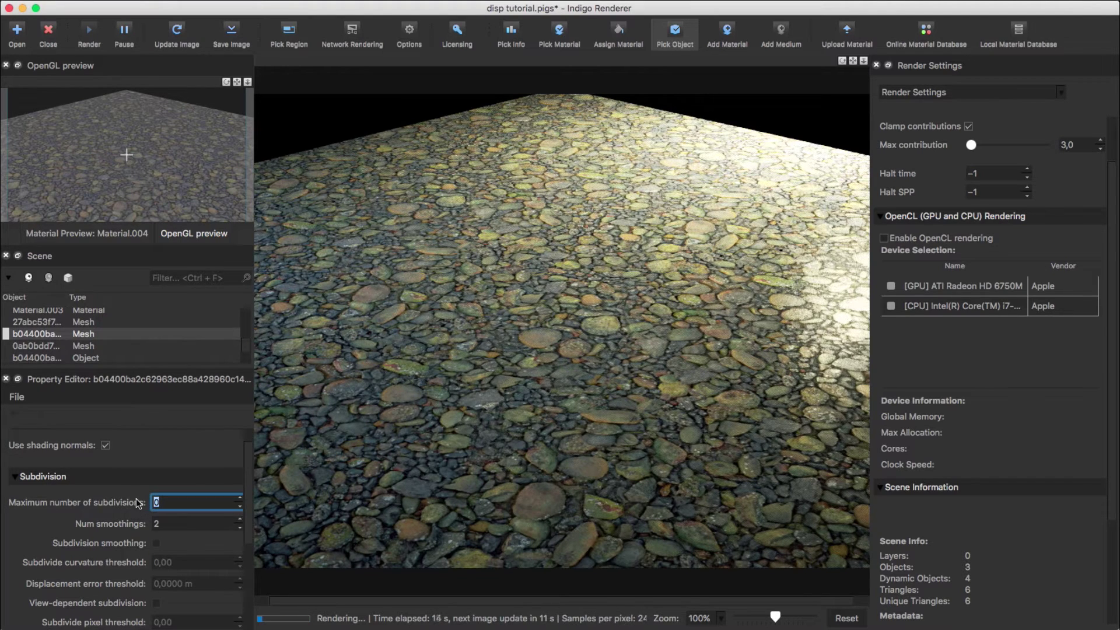
{"action": "type", "text": "4"}
{"action": "key", "text": "Return"}
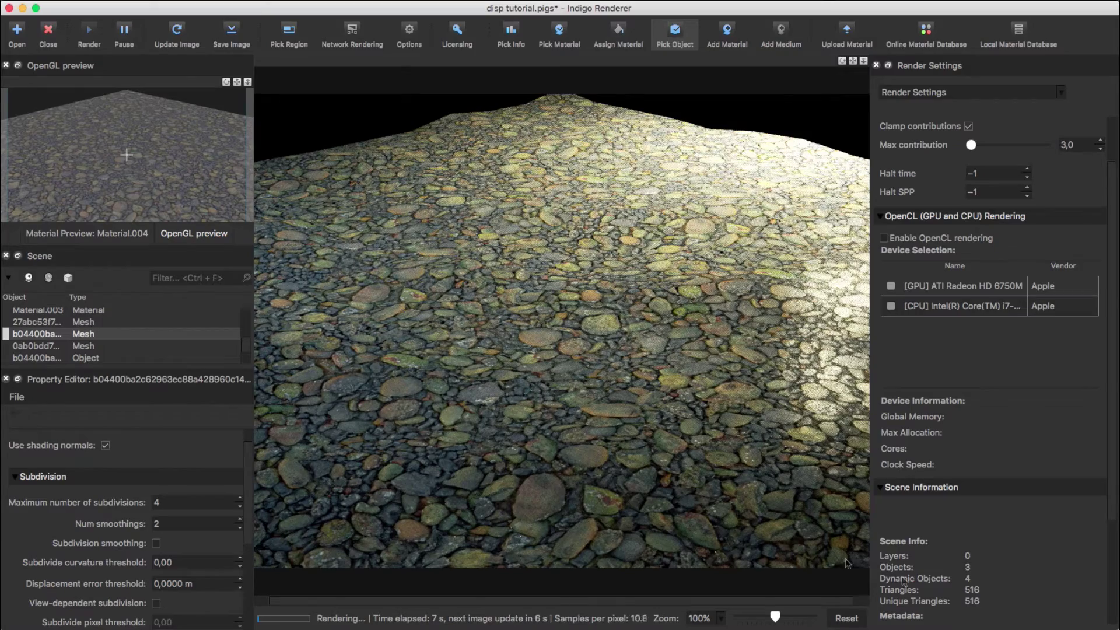
{"action": "double_click", "coordinate": [149, 502]}
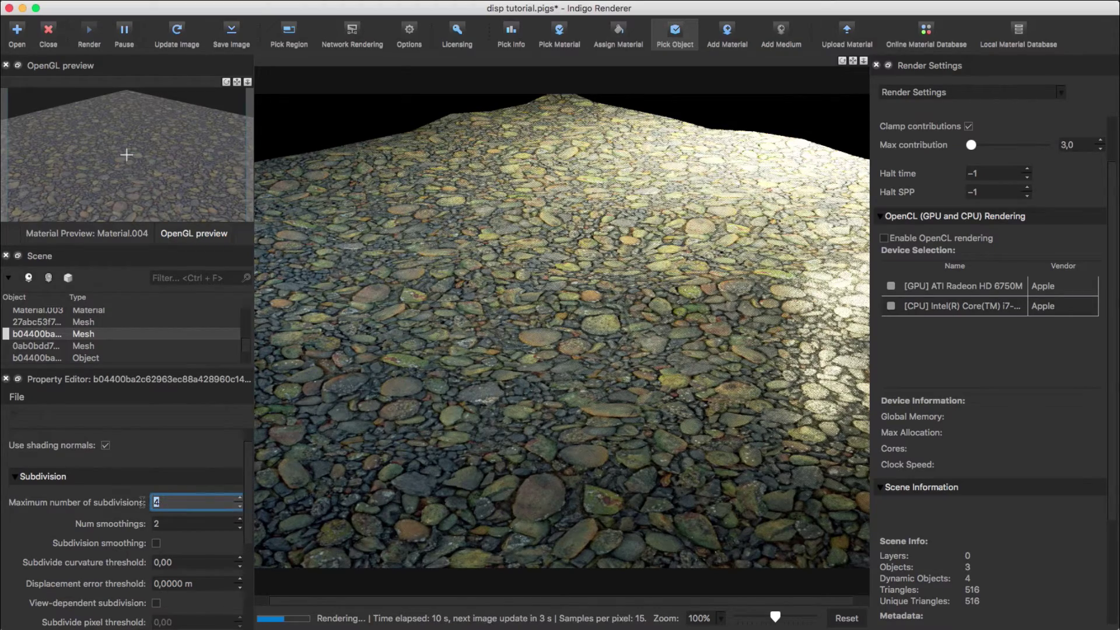
{"action": "type", "text": "10"}
{"action": "key", "text": "Return"}
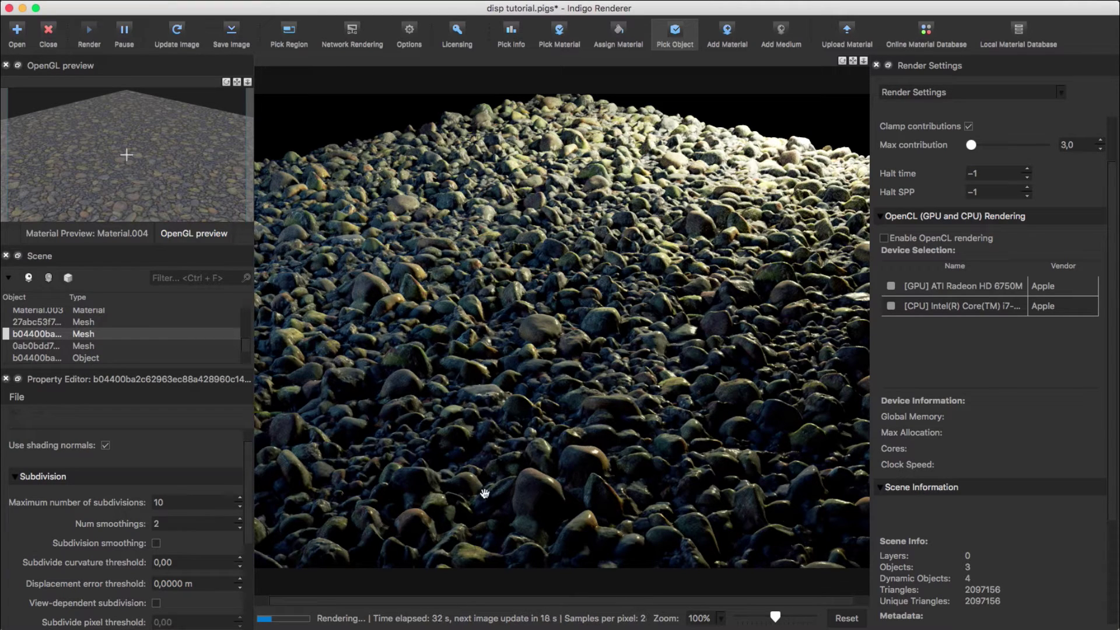
Toggle subdivision smoothing on, then off, for the stone mesh.
{"action": "left_click", "coordinate": [156, 543]}
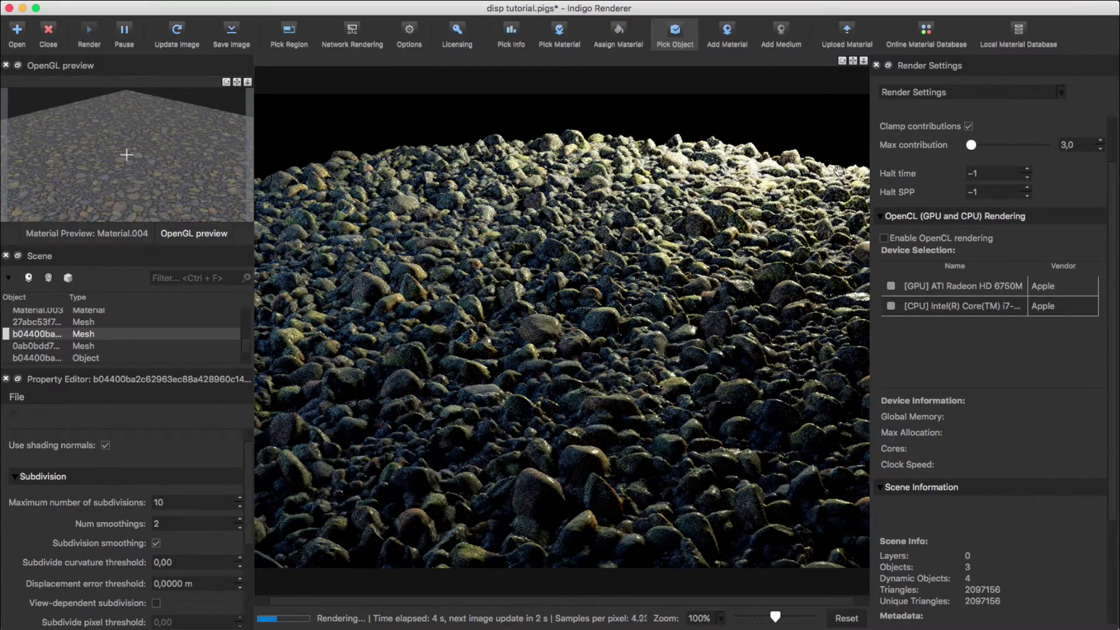
{"action": "left_click", "coordinate": [156, 543]}
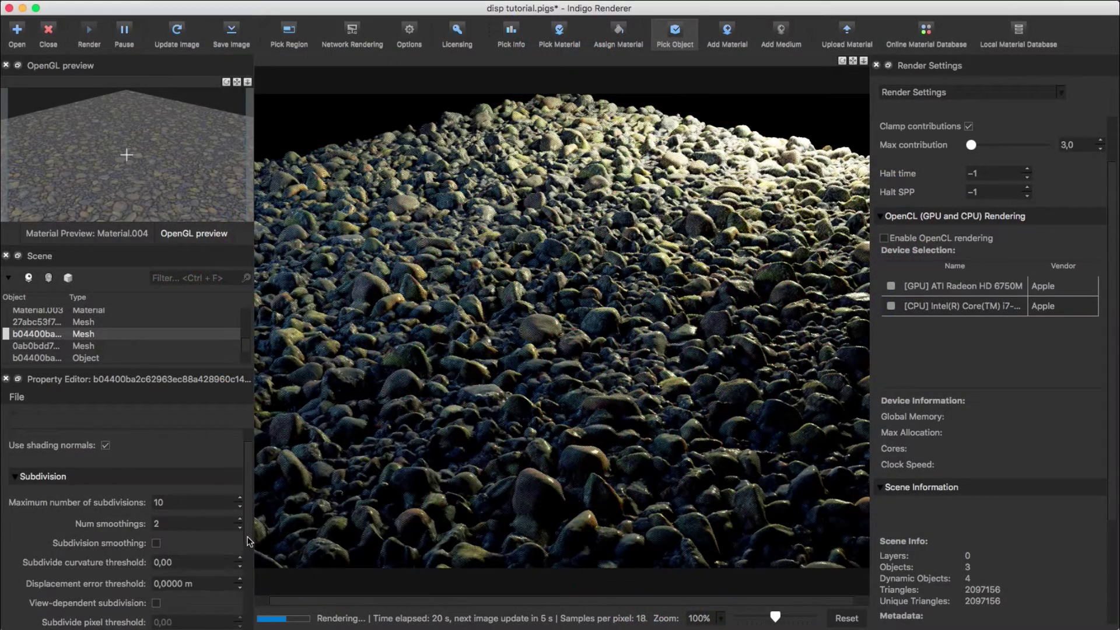
{"action": "scroll", "coordinate": [246, 548], "scroll_direction": "down", "scroll_amount": 1}
{"action": "scroll", "coordinate": [245, 548], "scroll_direction": "down", "scroll_amount": 3}
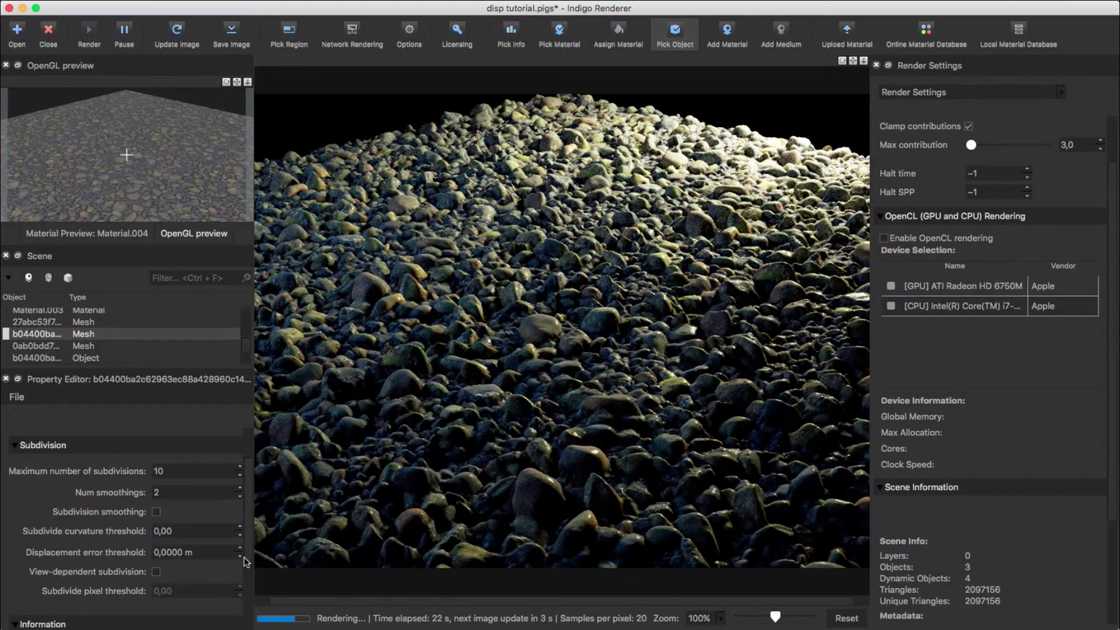
{"action": "scroll", "coordinate": [244, 569], "scroll_direction": "down", "scroll_amount": 1}
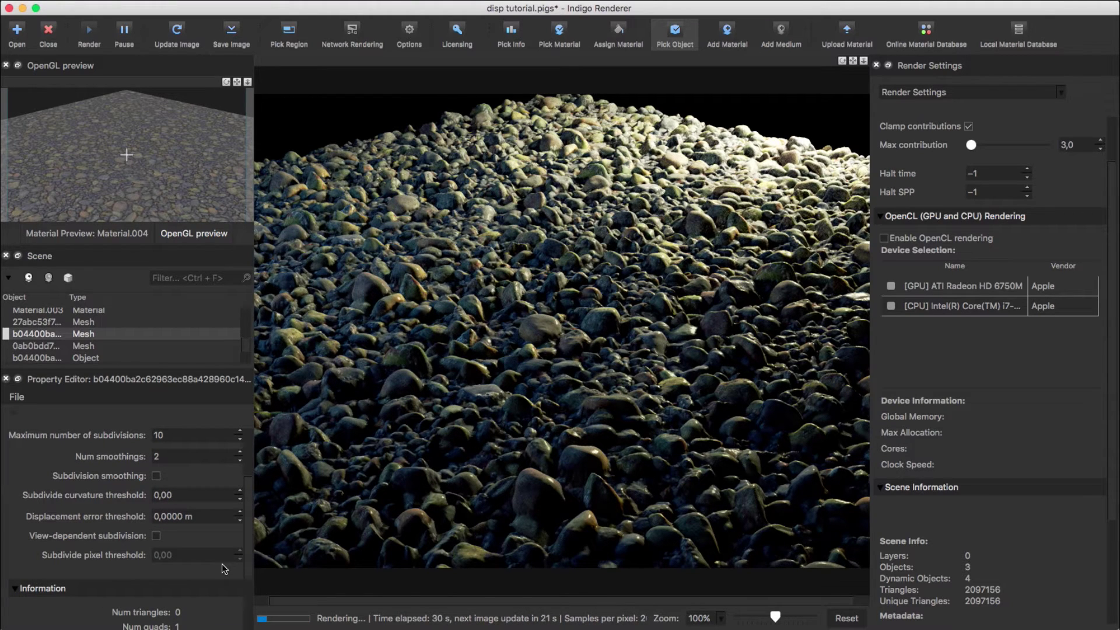
Enable view-dependent subdivision and try subdivide pixel thresholds of 1 and 5.
{"action": "left_click", "coordinate": [156, 536]}
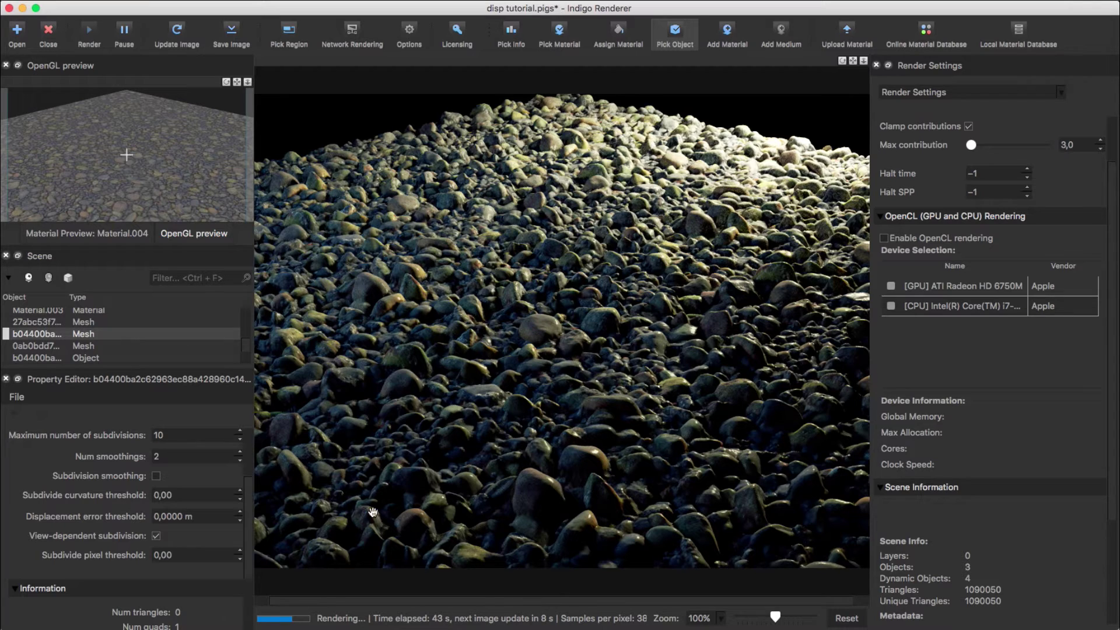
{"action": "double_click", "coordinate": [175, 555]}
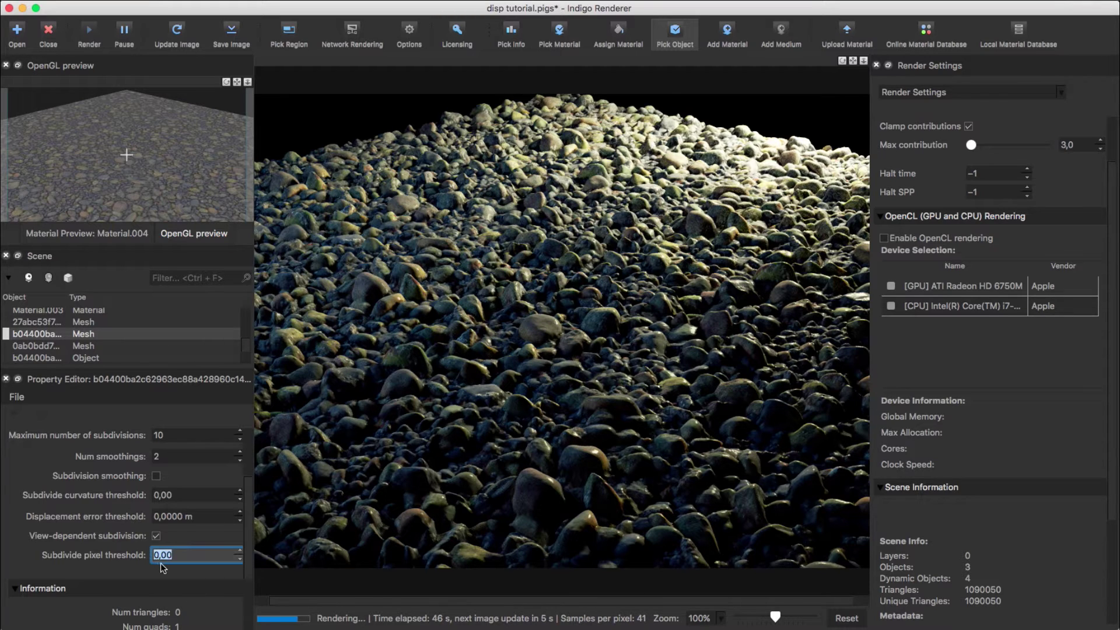
{"action": "type", "text": "1"}
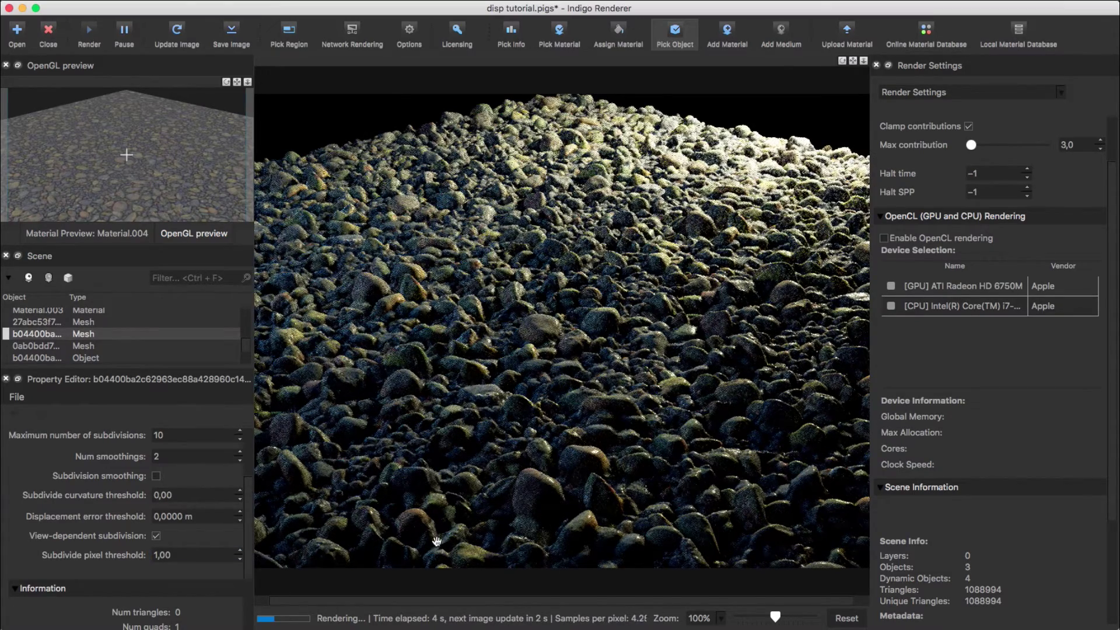
{"action": "double_click", "coordinate": [178, 553]}
{"action": "type", "text": "5"}
{"action": "key", "text": "Return"}
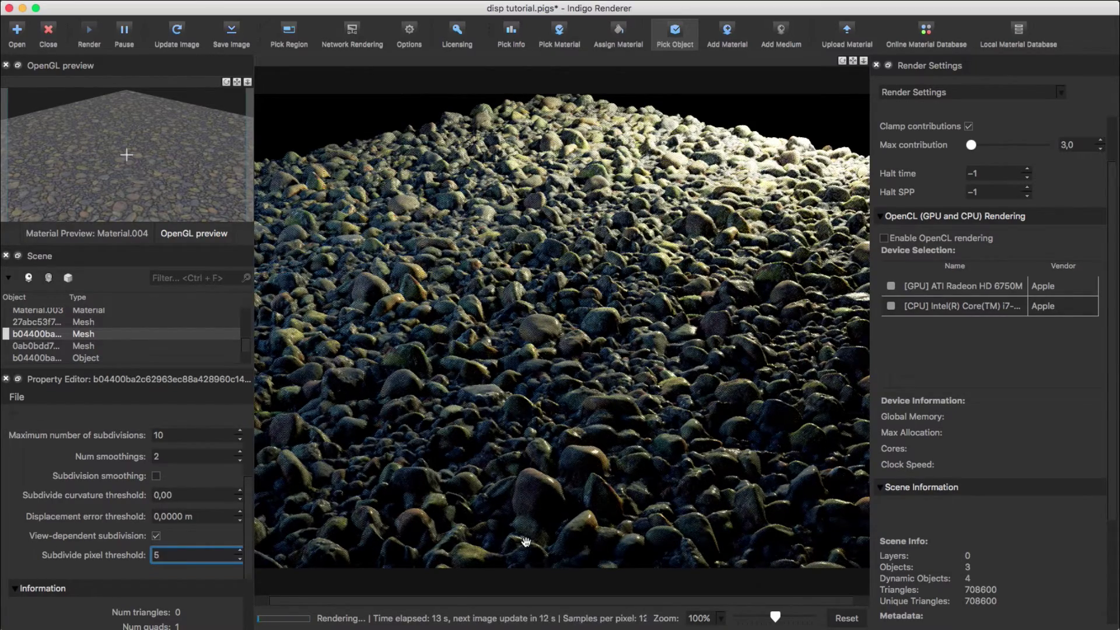
{"action": "left_click", "coordinate": [526, 539]}
Try a pixel threshold of 20, then reset it to 0, rendering 1090050 triangles.
{"action": "double_click", "coordinate": [160, 555]}
{"action": "type", "text": "20"}
{"action": "key", "text": "Return"}
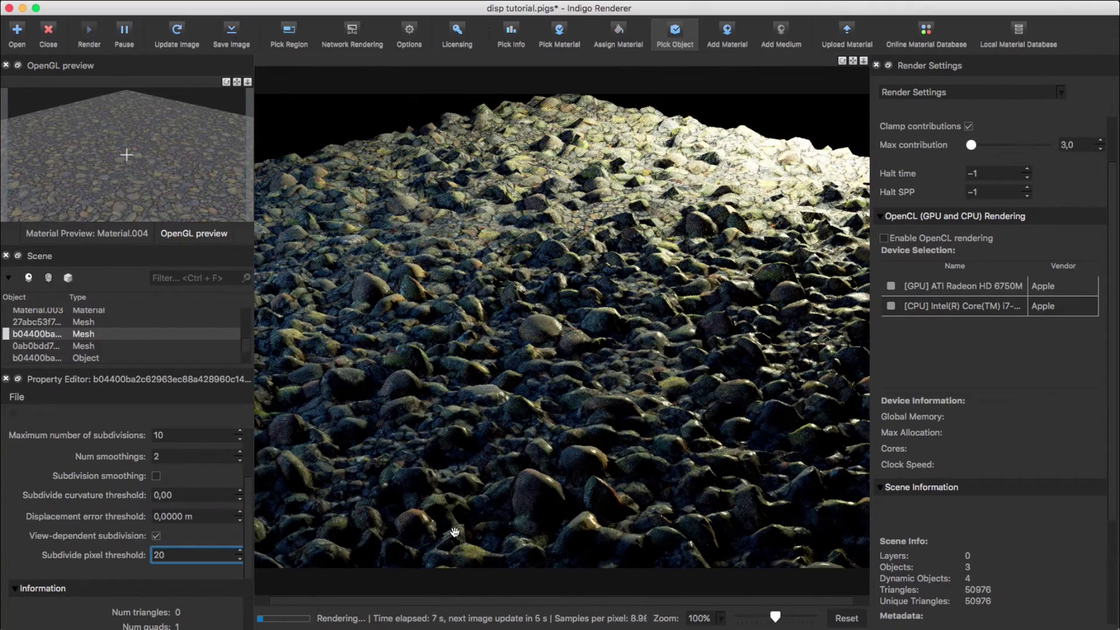
{"action": "left_click", "coordinate": [465, 549]}
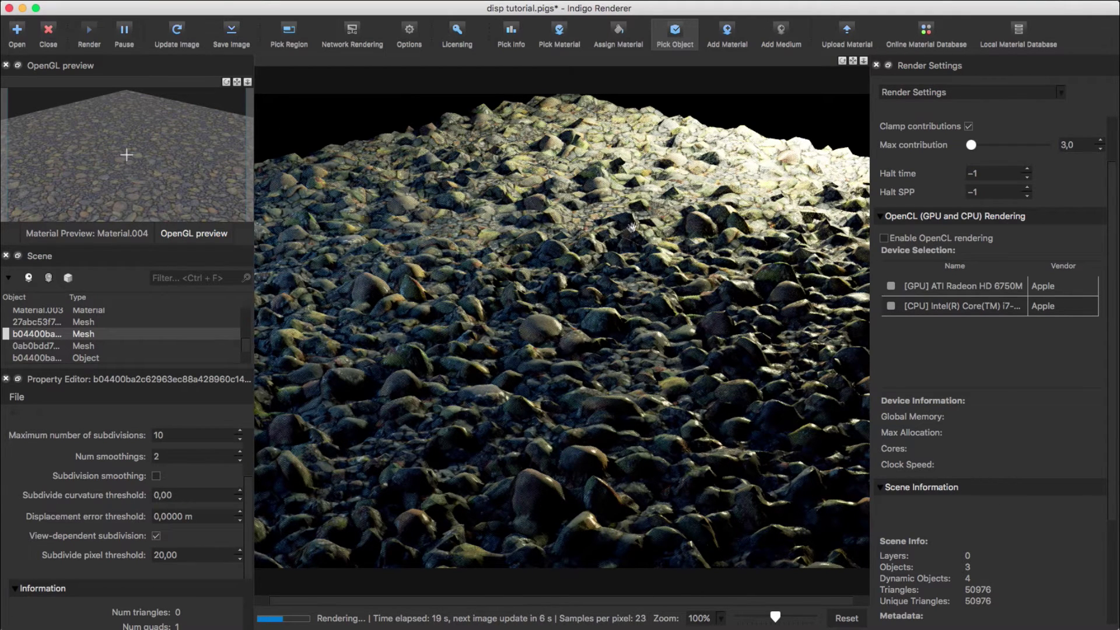
{"action": "double_click", "coordinate": [187, 556]}
{"action": "type", "text": "0"}
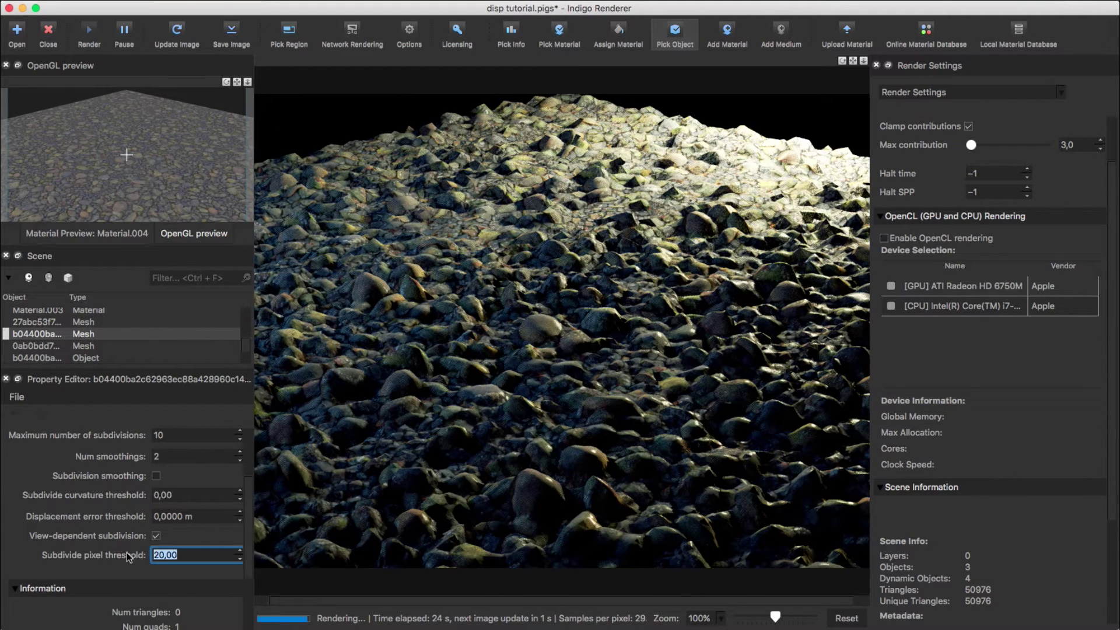
{"action": "key", "text": "Return"}
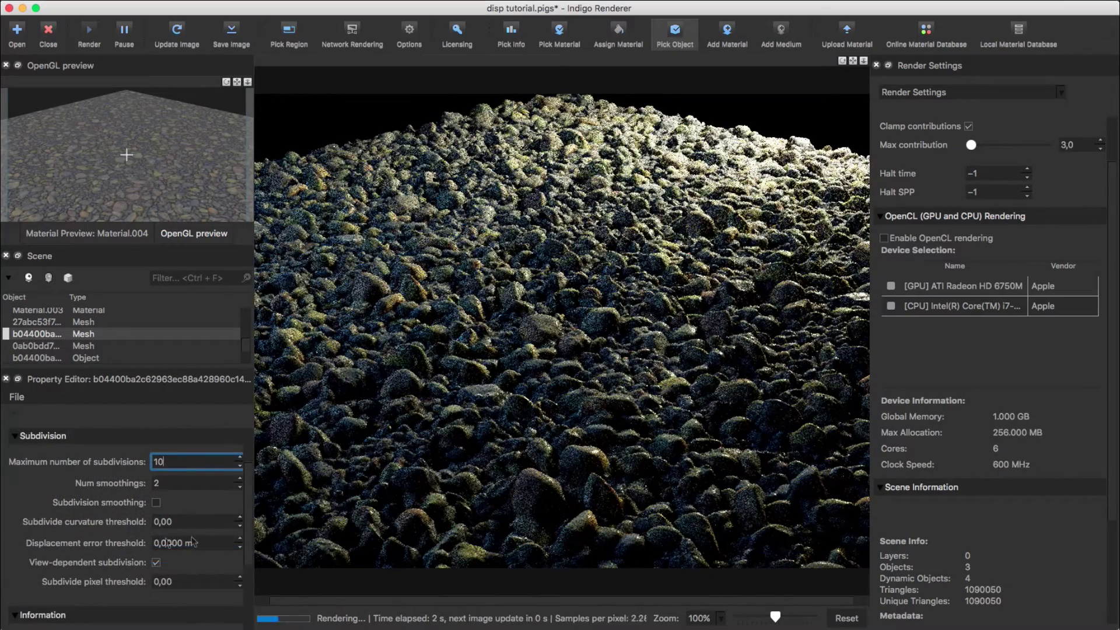
{"action": "scroll", "coordinate": [250, 486], "scroll_direction": "up", "scroll_amount": 3}
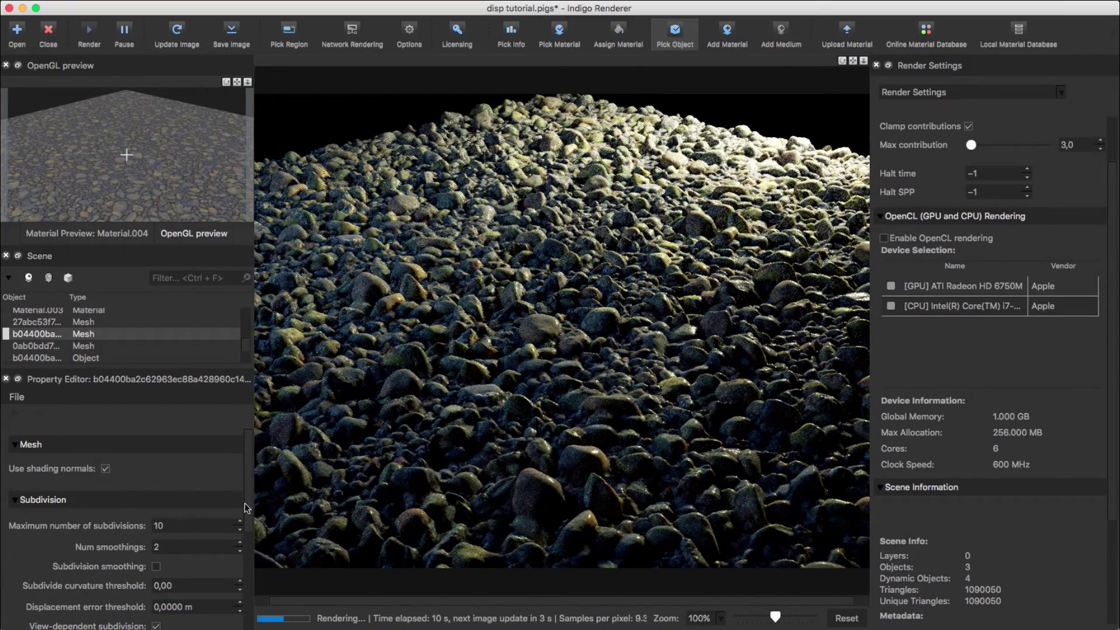
Pick the stone material from the render and bring up its displacement texture editor.
{"action": "left_click", "coordinate": [562, 38]}
{"action": "left_click", "coordinate": [529, 268]}
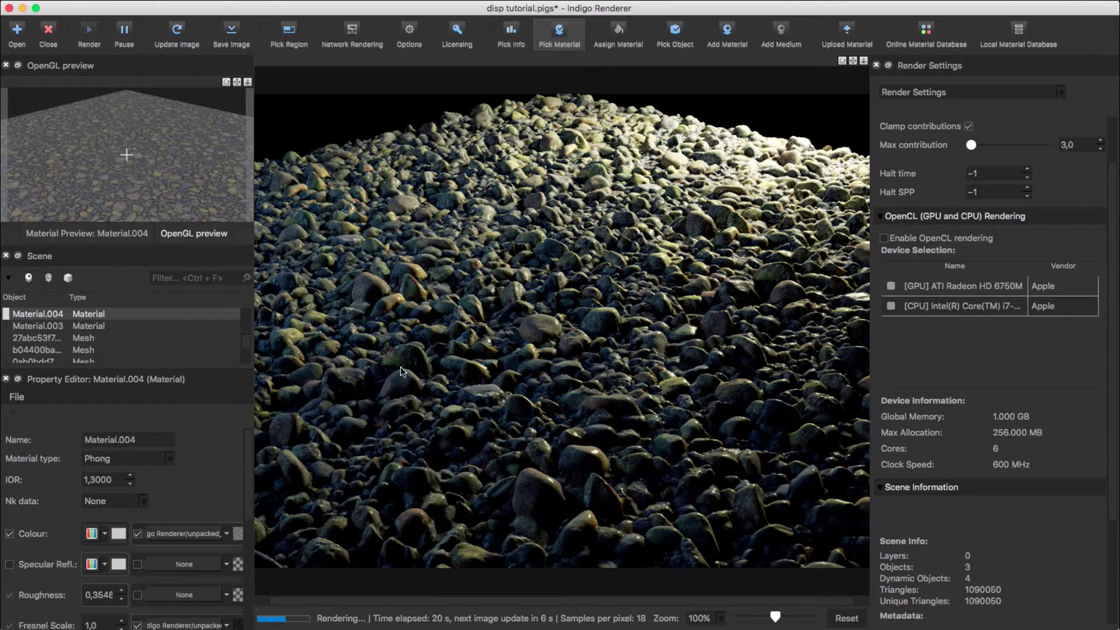
{"action": "scroll", "coordinate": [238, 578], "scroll_direction": "down", "scroll_amount": 5}
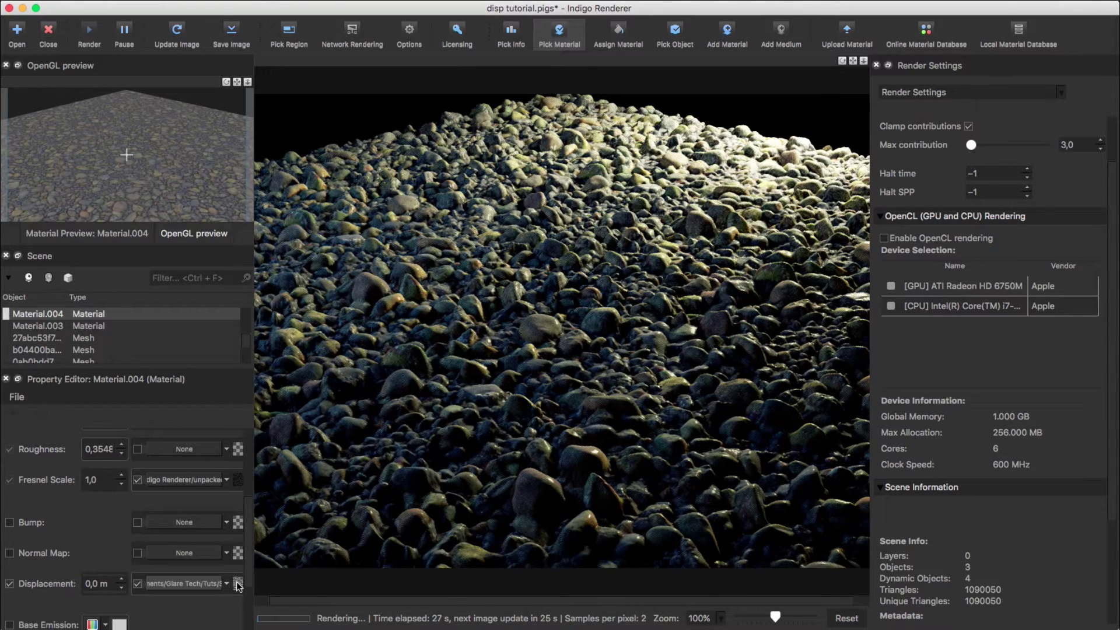
{"action": "left_click", "coordinate": [238, 584]}
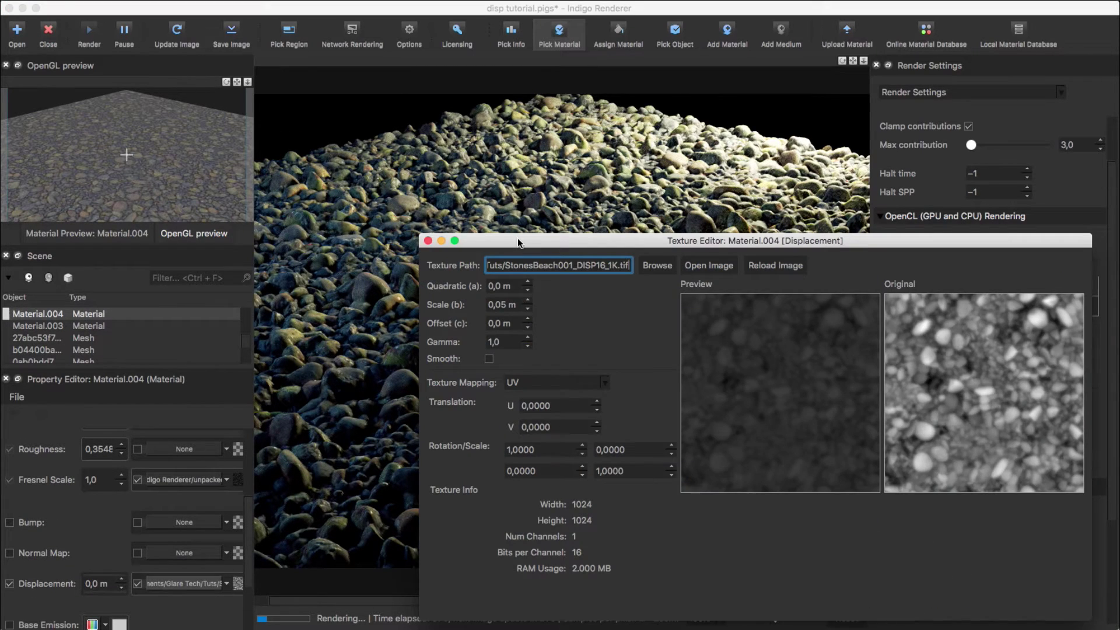
{"action": "left_click_drag", "start_coordinate": [517, 238], "coordinate": [516, 247]}
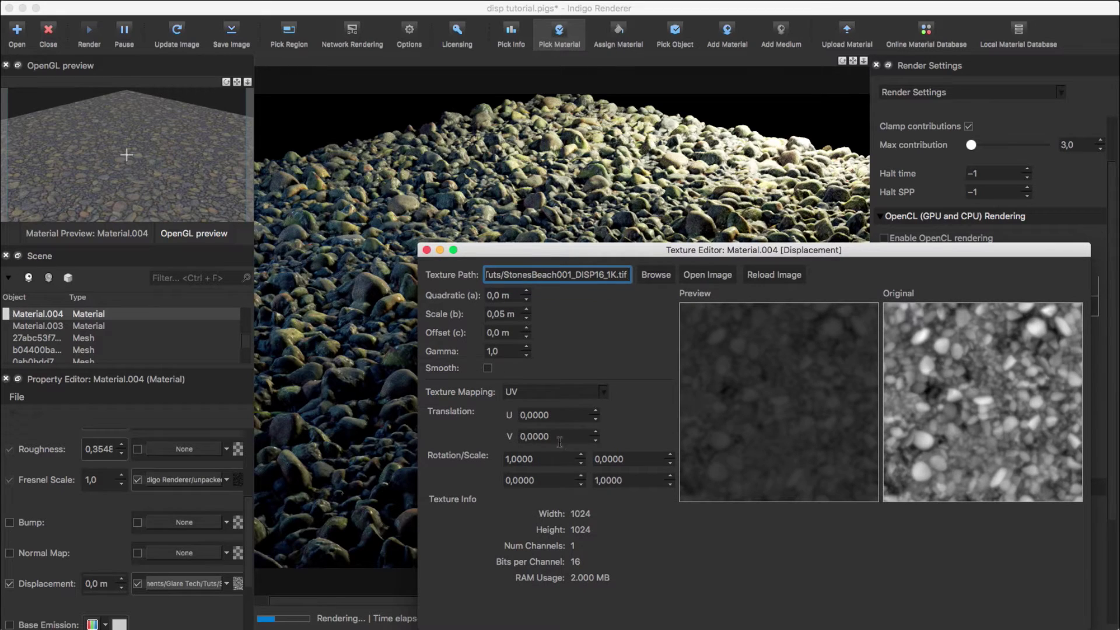
Change the displacement Scale (b) to 0,15 m, then back to 0,05 m.
{"action": "left_click", "coordinate": [503, 315]}
{"action": "key", "text": "BackSpace"}
{"action": "type", "text": "1"}
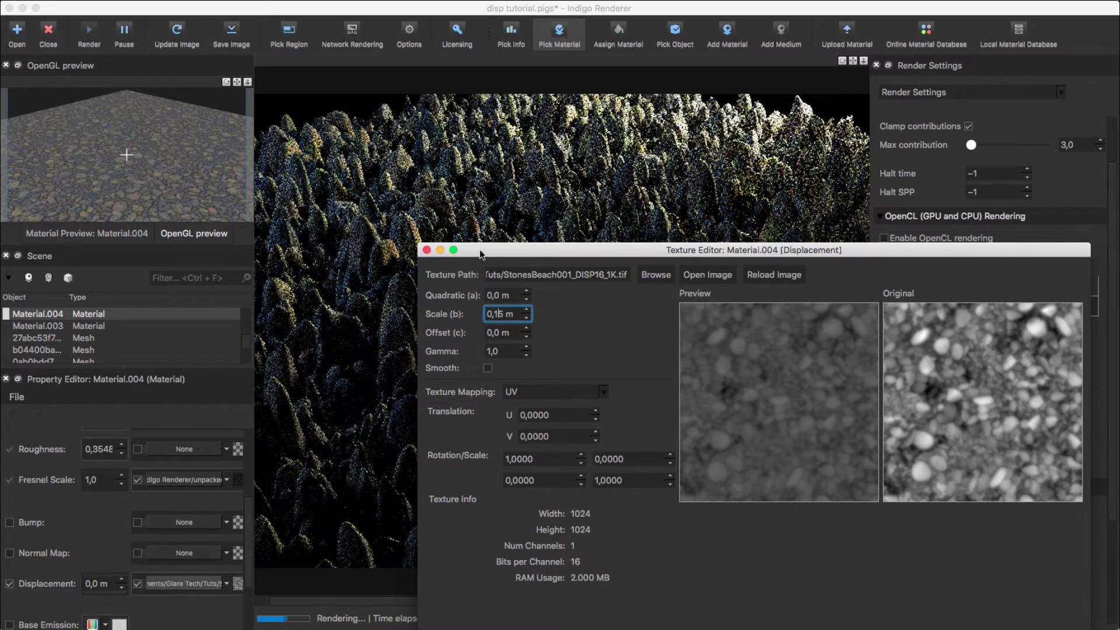
{"action": "left_click_drag", "start_coordinate": [467, 249], "coordinate": [469, 202]}
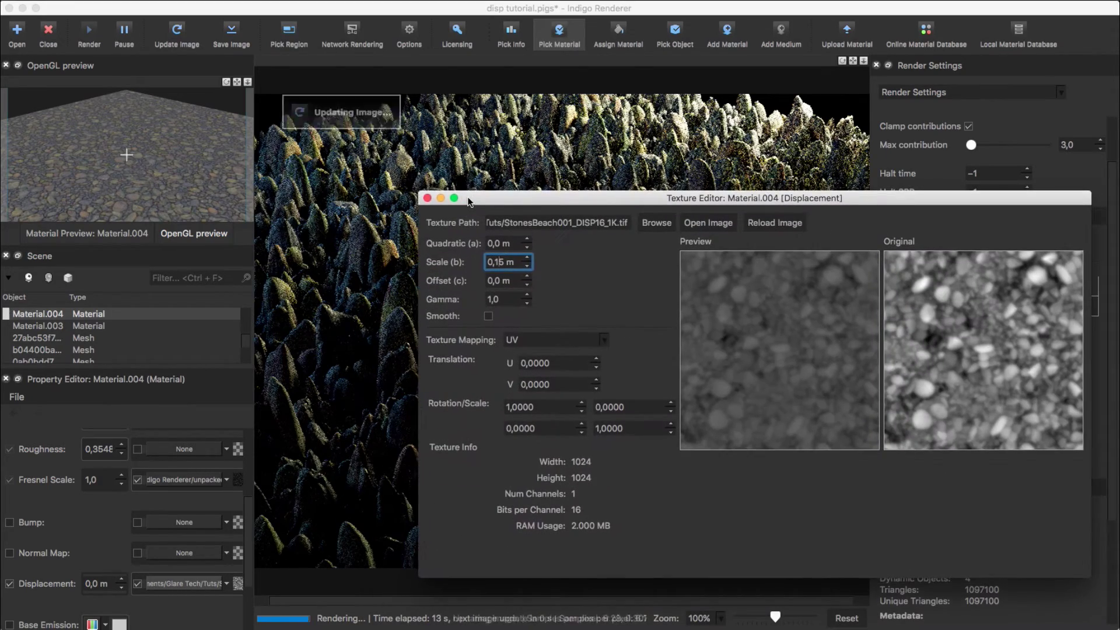
{"action": "key", "text": "BackSpace"}
{"action": "type", "text": "0"}
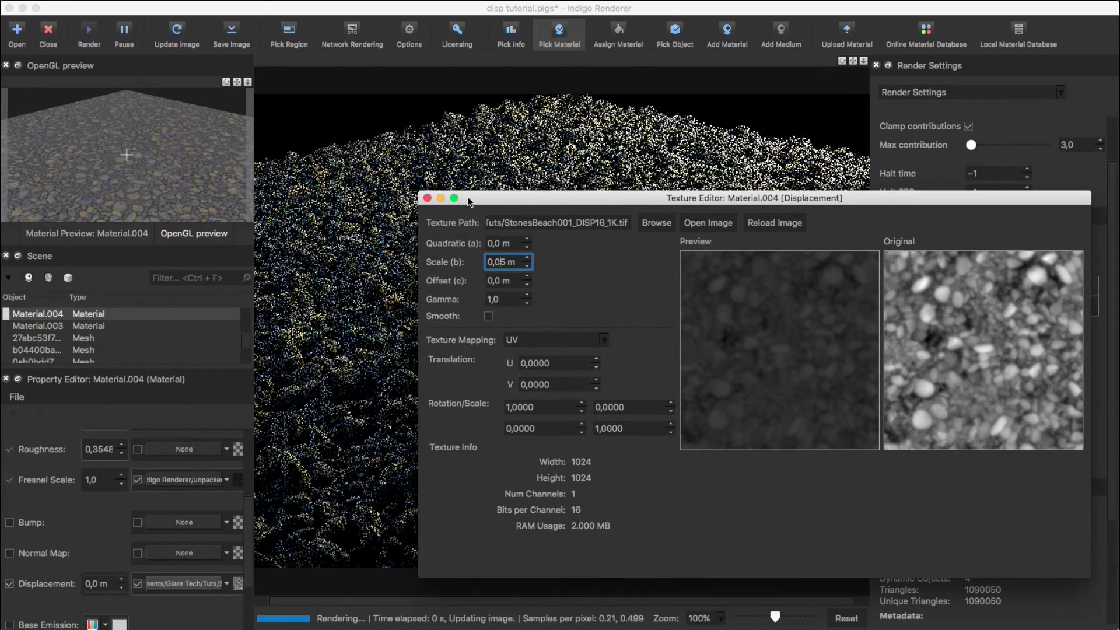
{"action": "left_click_drag", "start_coordinate": [468, 202], "coordinate": [592, 287]}
Enter displacement Offset (c) values 0,1, then -0,1, then -0,025 m.
{"action": "double_click", "coordinate": [598, 362]}
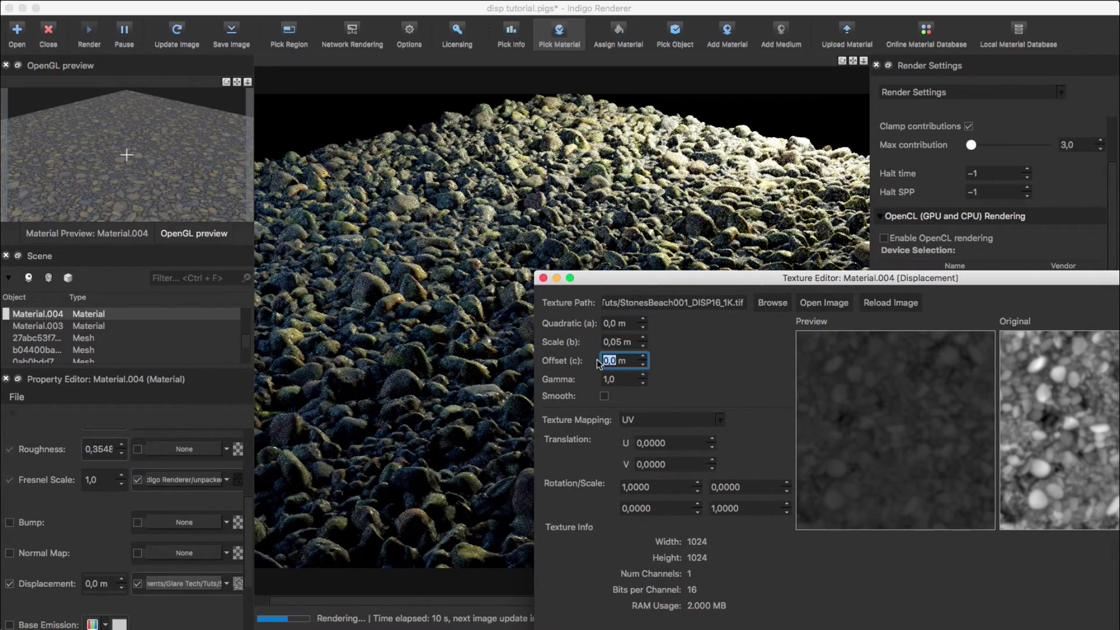
{"action": "type", "text": "0,1"}
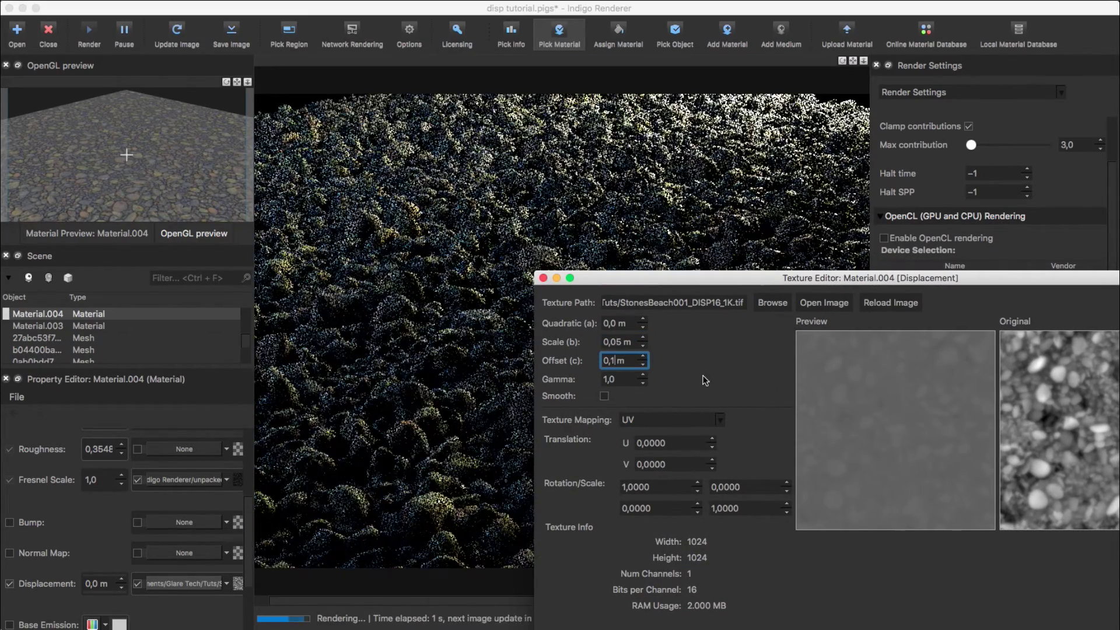
{"action": "type", "text": "0-"}
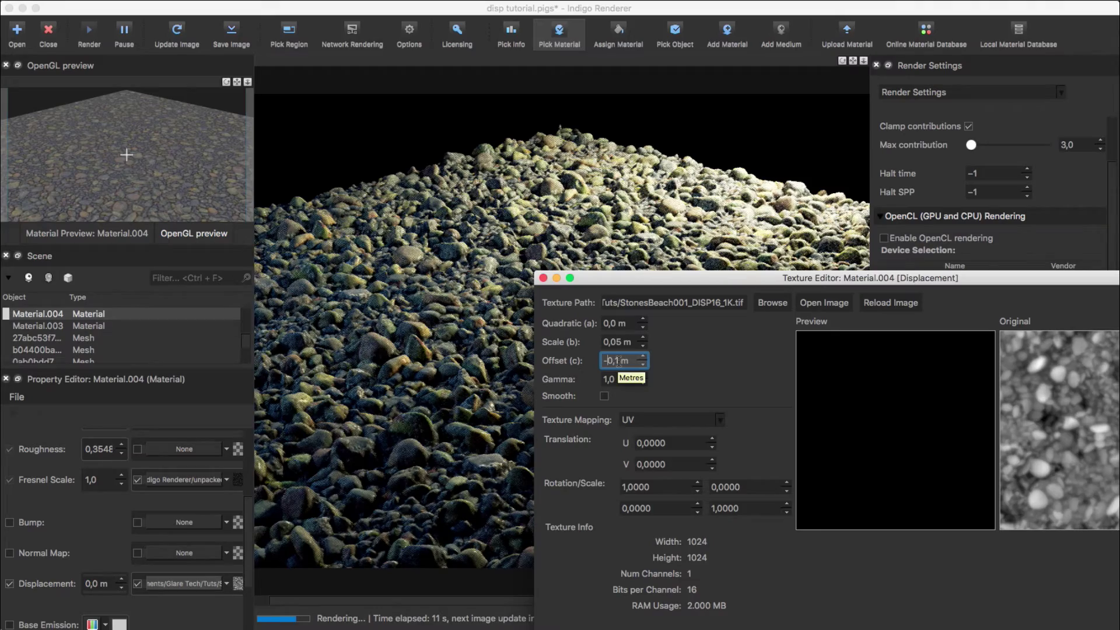
{"action": "type", "text": "025"}
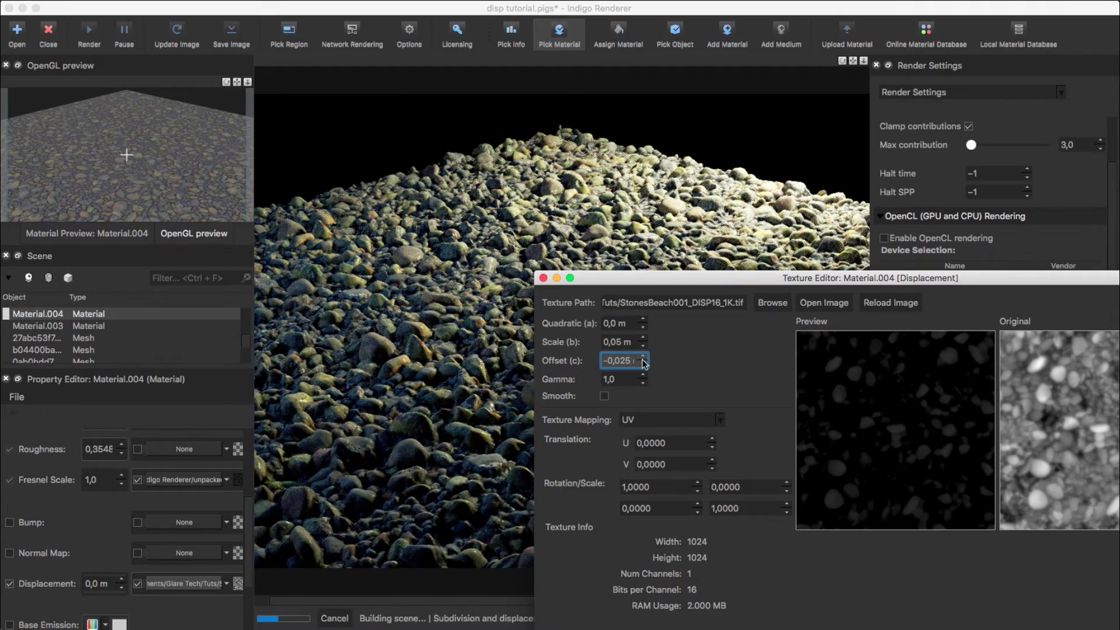